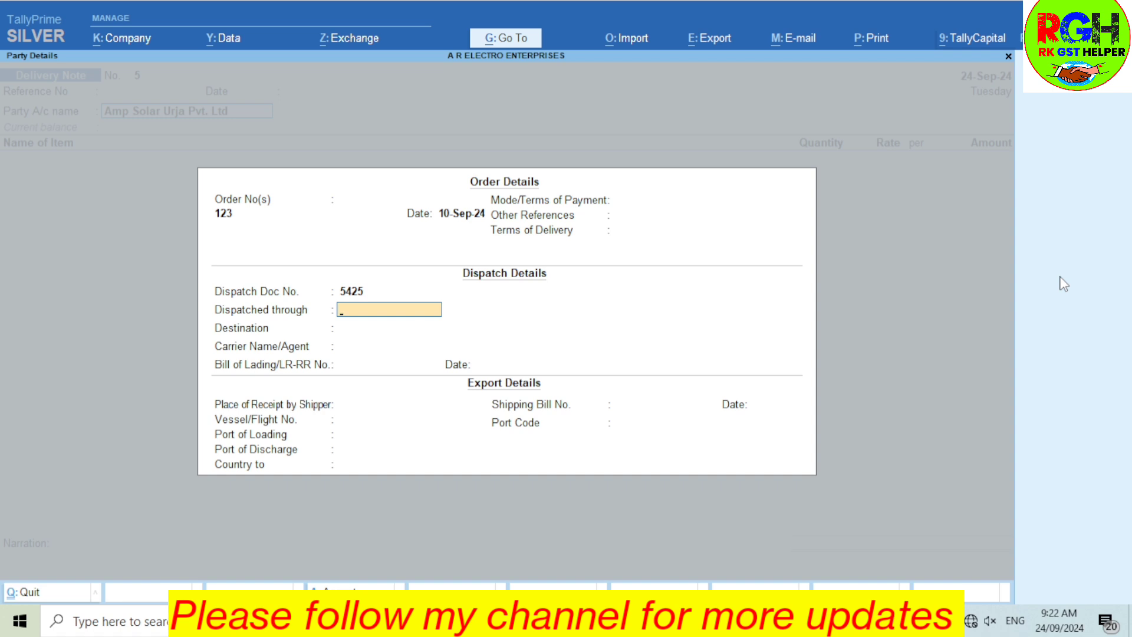
# - Set the dispatch mode to Road and the destination to Bareilly in the dispatch details
pyautogui.write('Road')
pyautogui.press('Return')
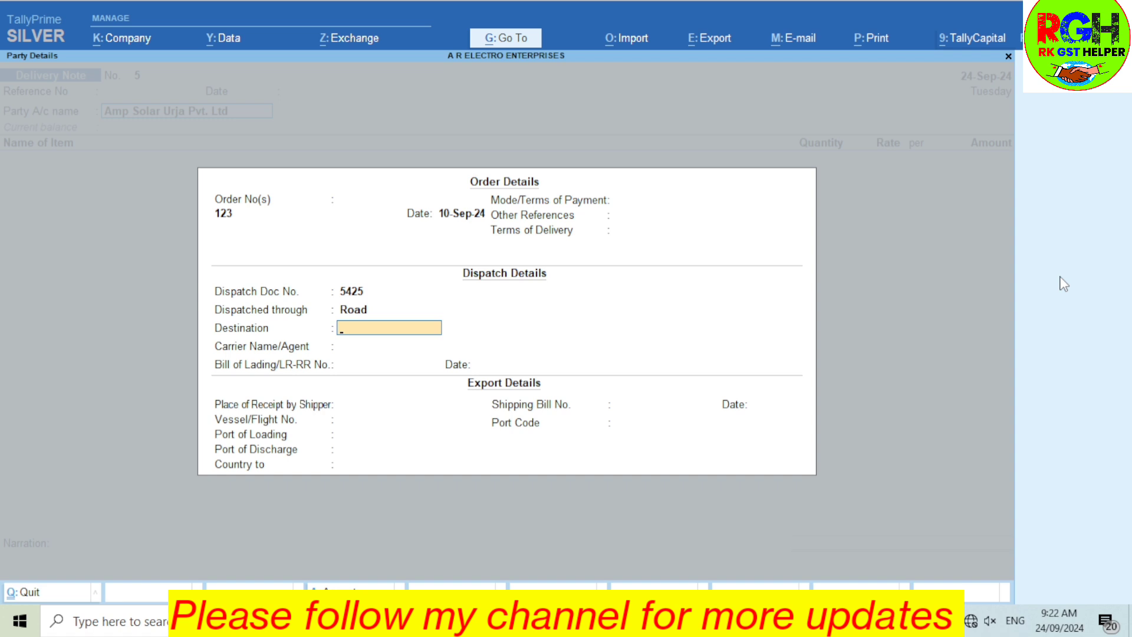
pyautogui.write('Bareilly')
pyautogui.press('Return')
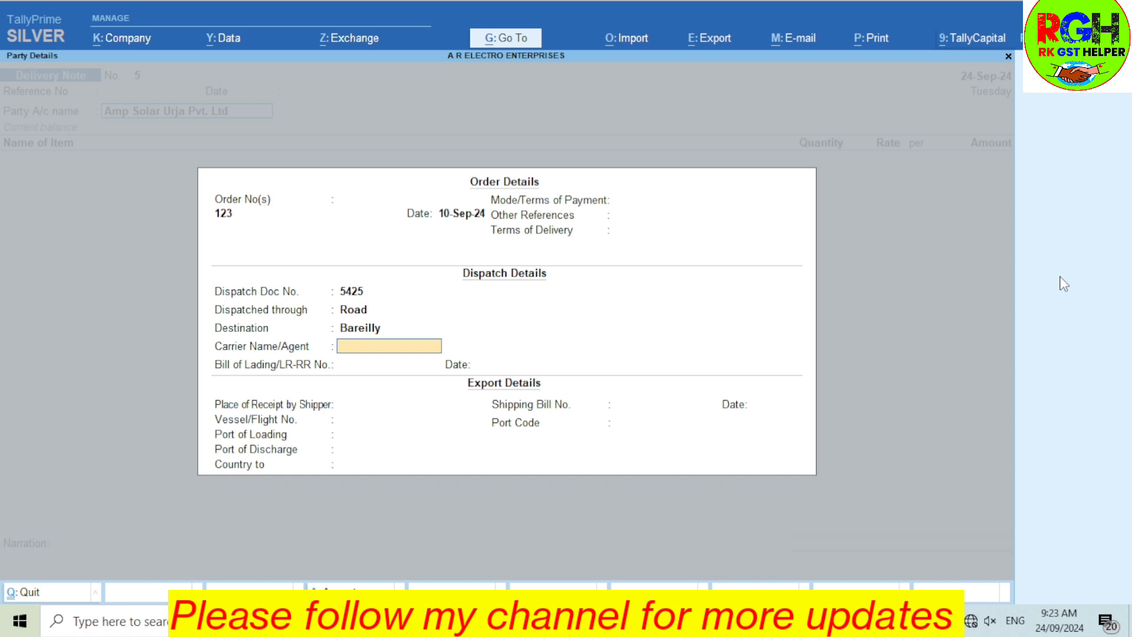
# - Enter Abc Transporter as the carrier name/agent
pyautogui.write('Abc')
pyautogui.write(' Co')
pyautogui.write(' tr')
pyautogui.press('BackSpace')
pyautogui.press('BackSpace')
pyautogui.press('BackSpace')
pyautogui.press('BackSpace')
pyautogui.press('BackSpace')
pyautogui.write('c')
pyautogui.write(' Tra')
pyautogui.write('n')
pyautogui.write('sfer')
pyautogui.press('BackSpace')
pyautogui.press('BackSpace')
pyautogui.write('porter')
pyautogui.press('Return')
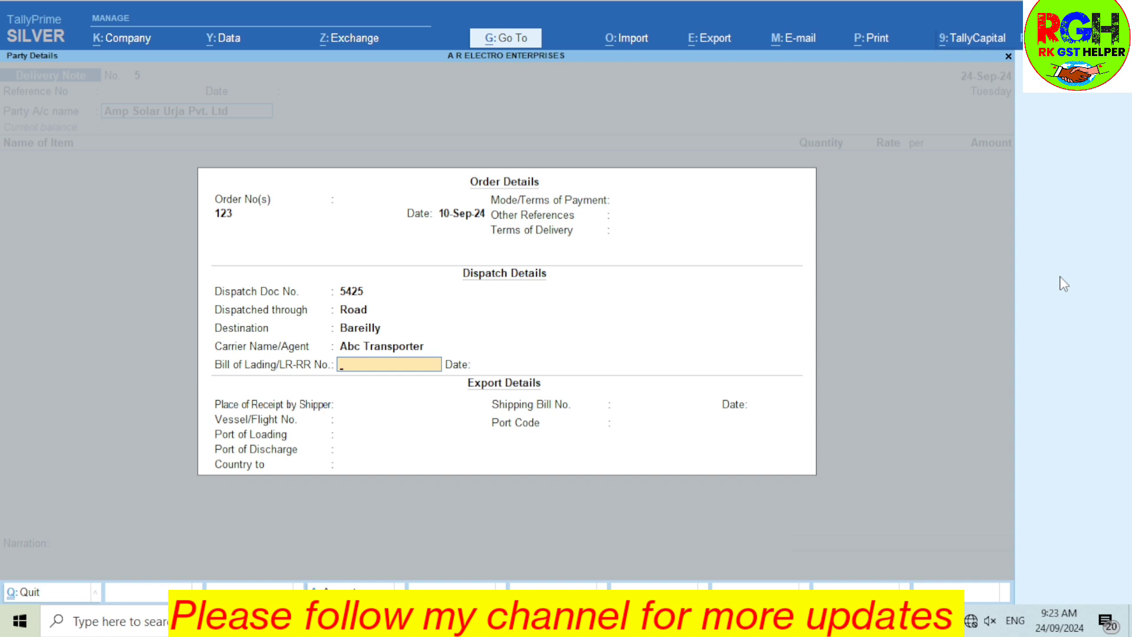
# - Enter 5425 as the Bill of Lading/LR-RR number and change the Dispatch Doc No. to 5
pyautogui.write('5425')
pyautogui.press('Return')
pyautogui.press('Up')
pyautogui.press('Up')
pyautogui.press('Up')
pyautogui.press('Up')
pyautogui.press('Up')
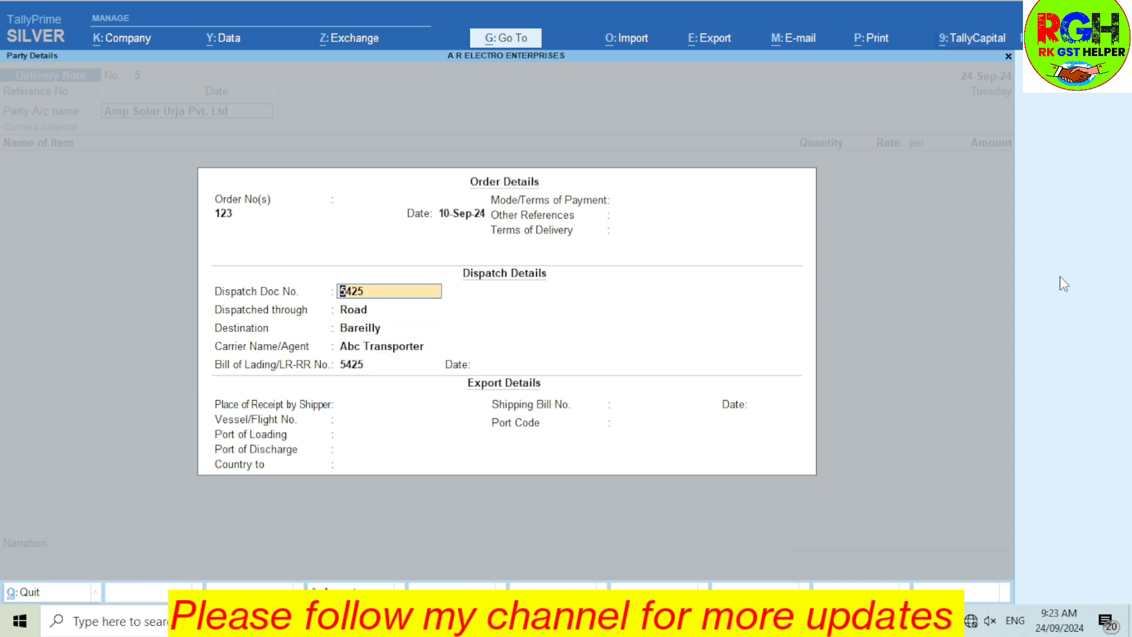
pyautogui.write('5')
pyautogui.press('Return')
# - Keep the other dispatch entries and set the Bill of Lading date to 24-Sep-24
pyautogui.press('Return')
pyautogui.press('Return')
pyautogui.press('Return')
pyautogui.press('Return')
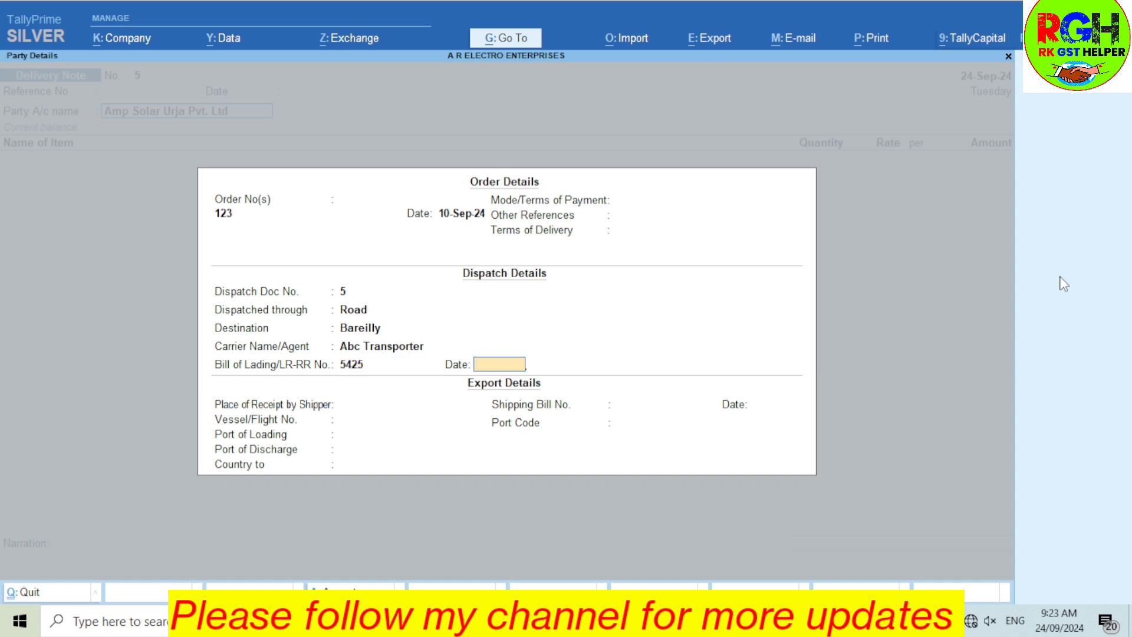
pyautogui.write('24.9')
pyautogui.press('Return')
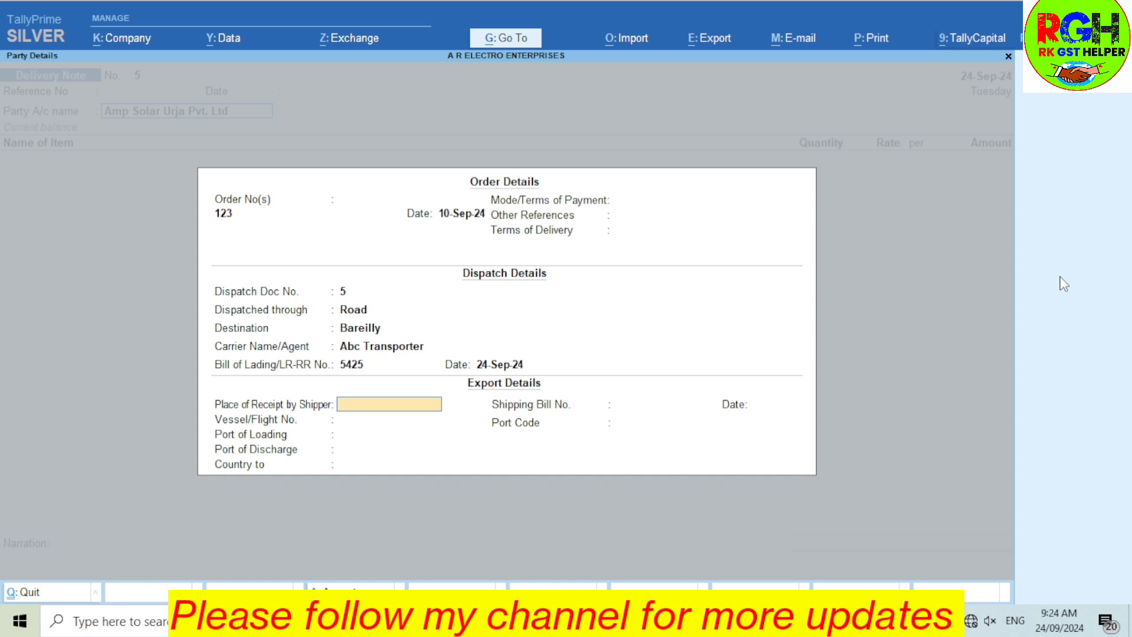
# - Leave the shipper, vessel, port and shipping bill fields blank and set the export country to Not Applicable
pyautogui.press('Return')
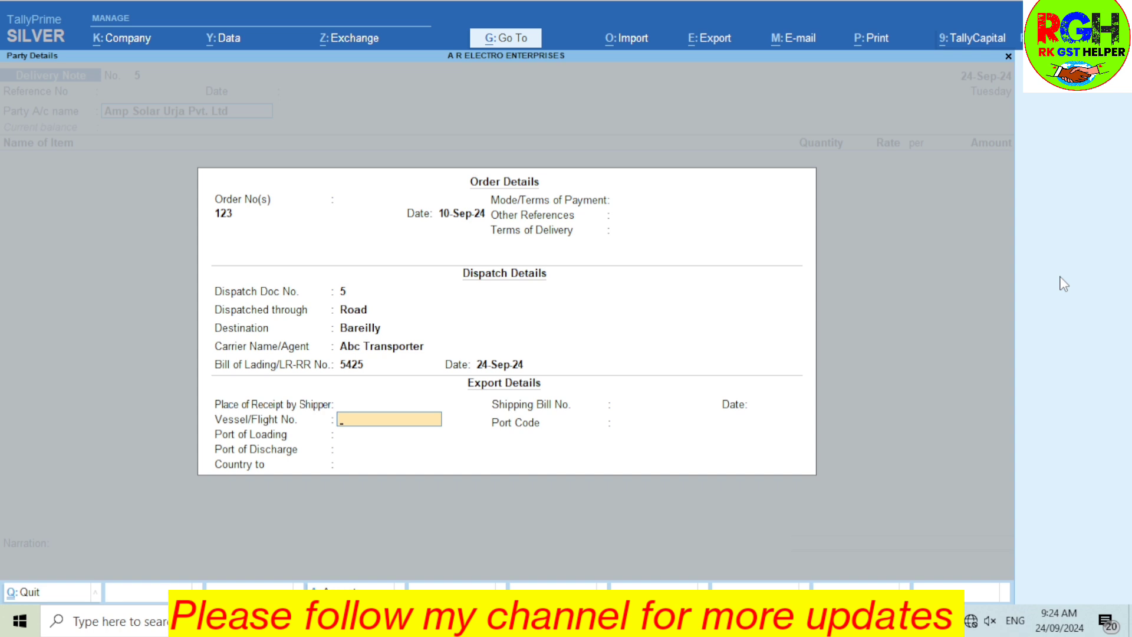
pyautogui.press('Return')
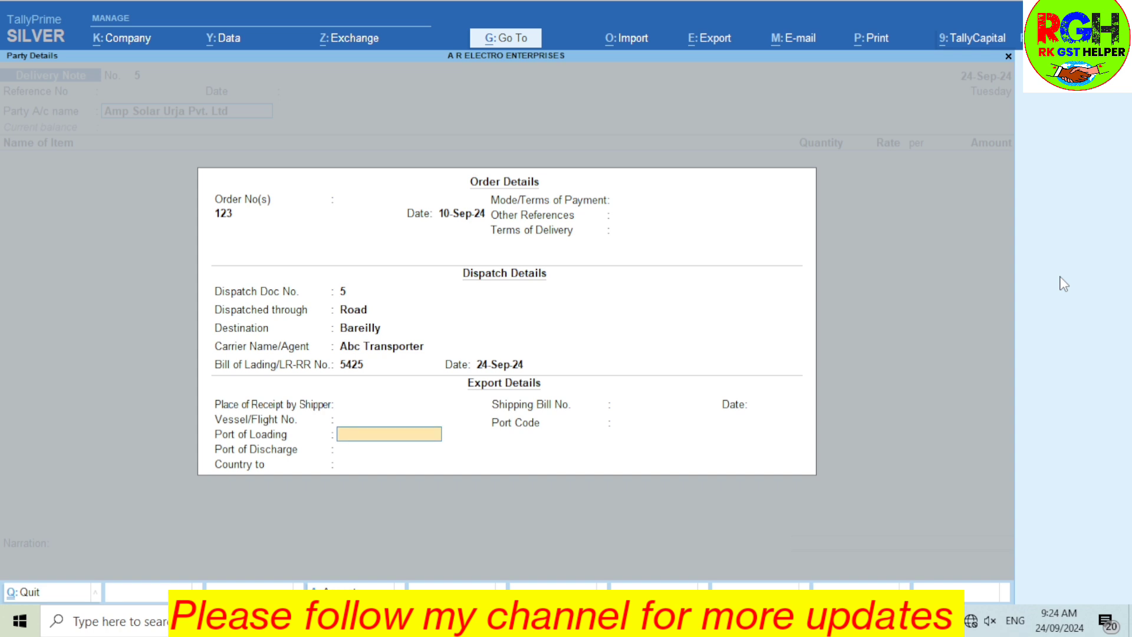
pyautogui.press('Return')
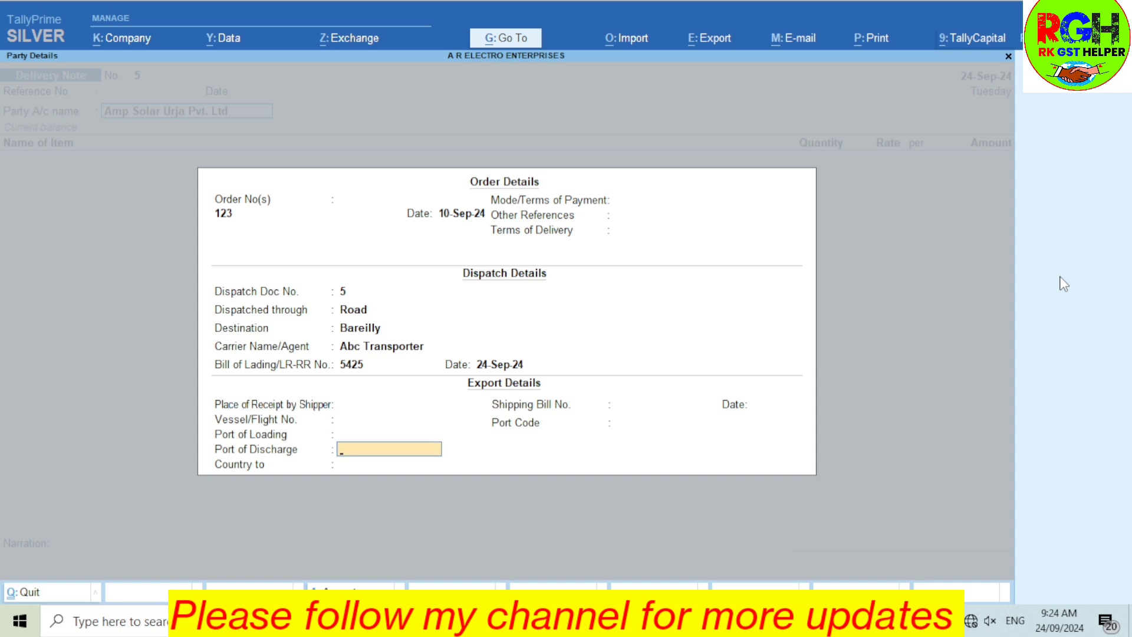
pyautogui.press('Return')
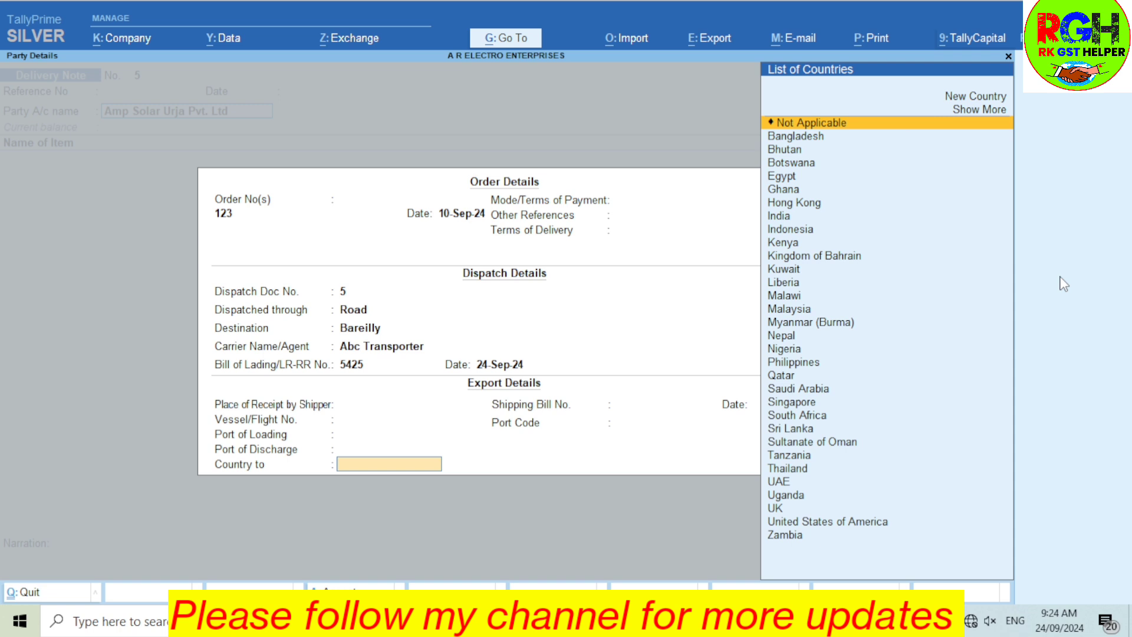
pyautogui.press('Return')
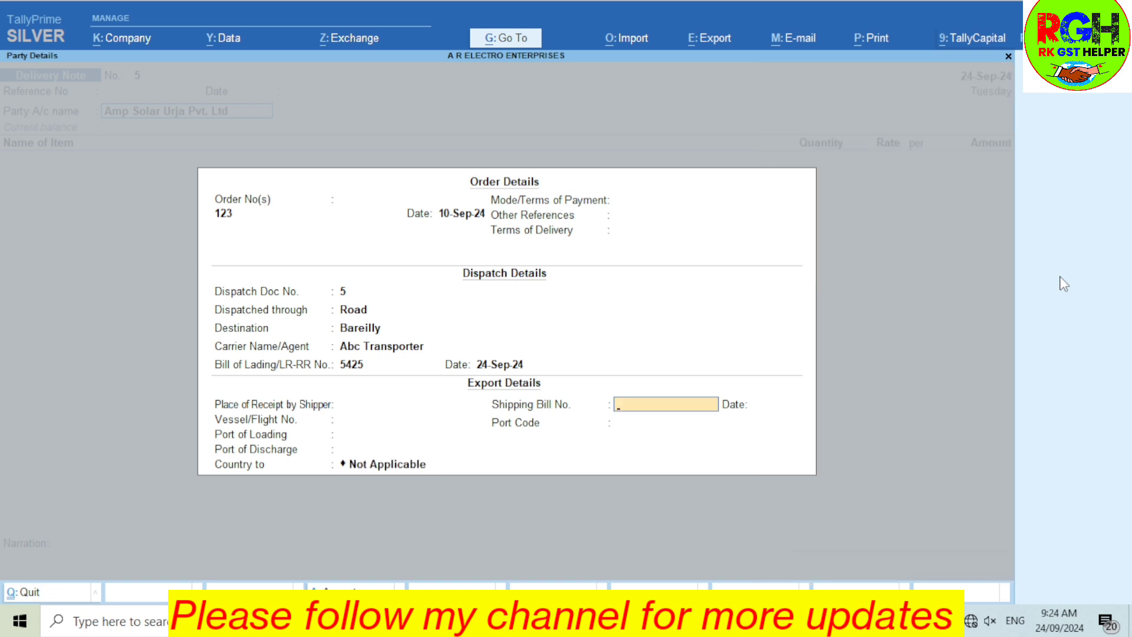
pyautogui.press('Return')
pyautogui.press('Return')
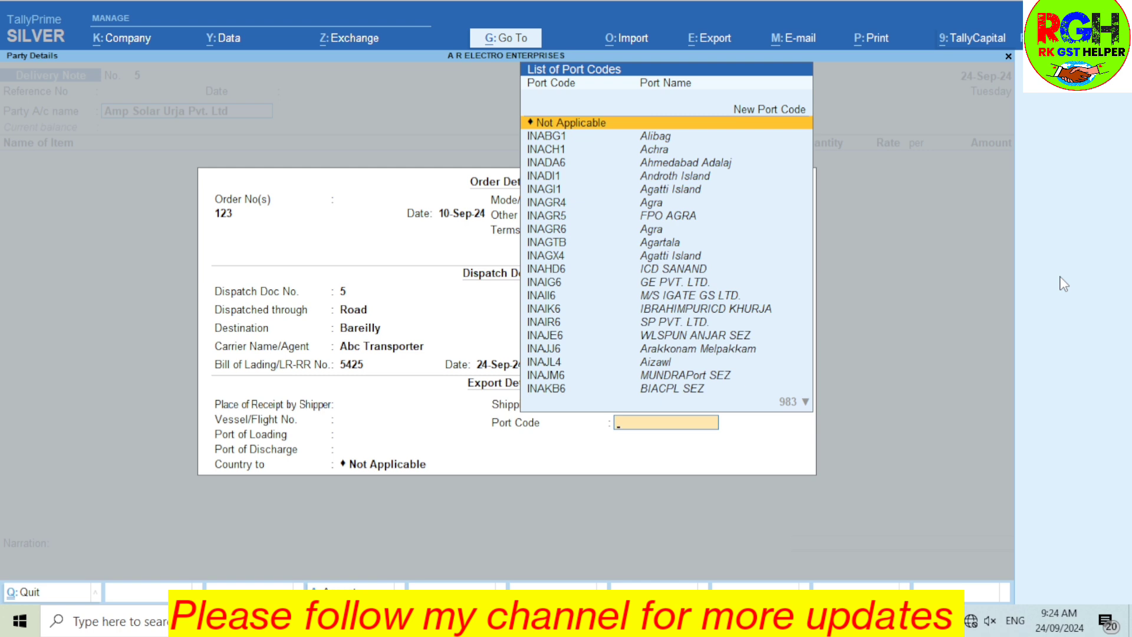
# - Look through the list of port codes and quit the order and dispatch details without choosing one
pyautogui.press('Down')
pyautogui.press('Down')
pyautogui.press('Down')
pyautogui.press('Down')
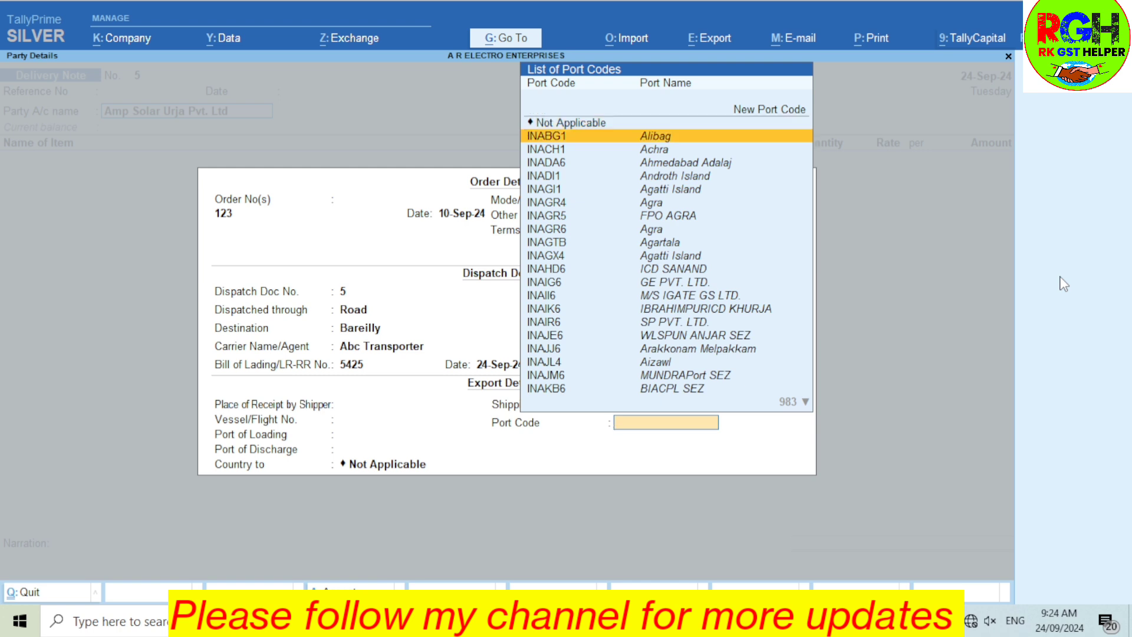
pyautogui.press('Down')
pyautogui.press('Down')
pyautogui.press('Down')
pyautogui.press('Down')
pyautogui.press('Down')
pyautogui.press('Down')
pyautogui.press('Down')
pyautogui.press('Down')
pyautogui.press('Down')
pyautogui.press('Down')
pyautogui.press('Down')
pyautogui.press('Down')
pyautogui.press('Down')
pyautogui.press('Down')
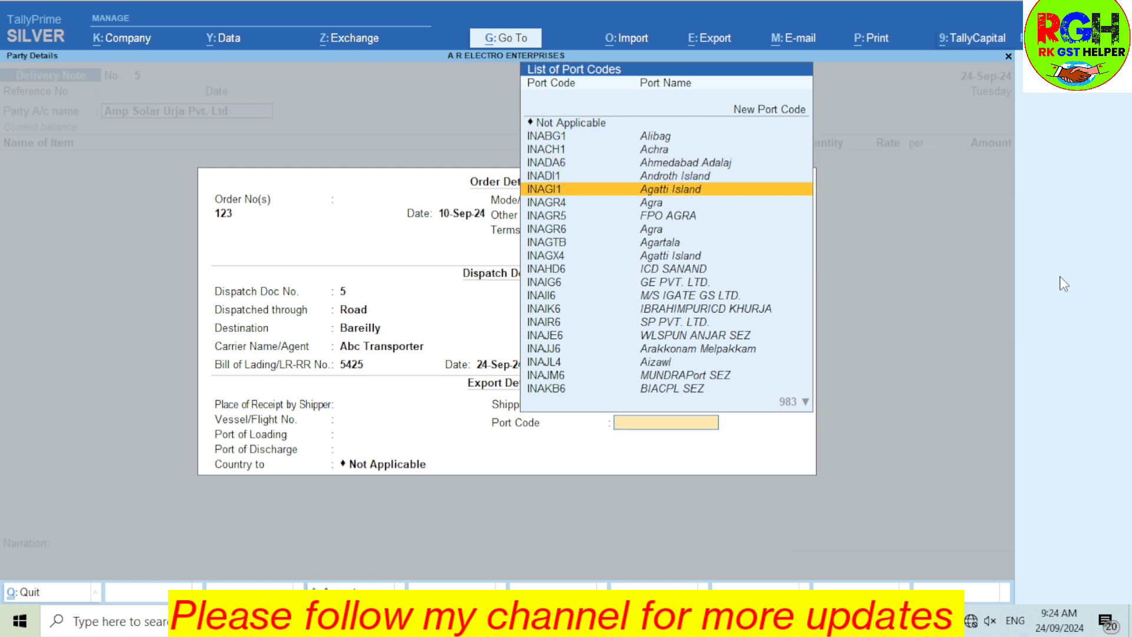
pyautogui.press('Up')
pyautogui.press('Up')
pyautogui.press('Up')
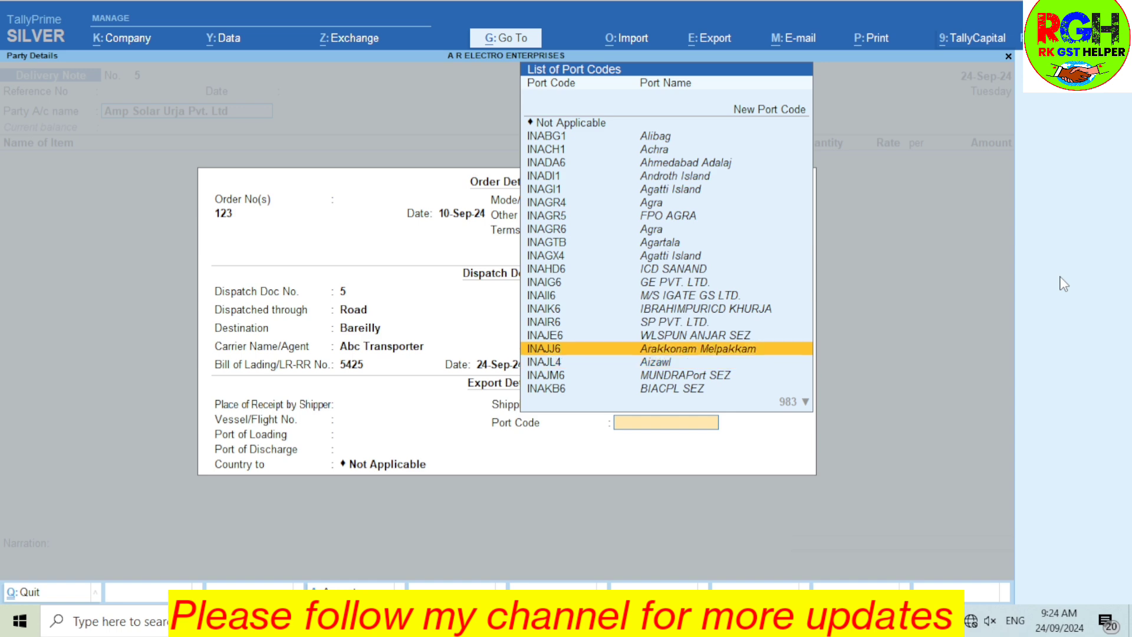
pyautogui.press('Escape')
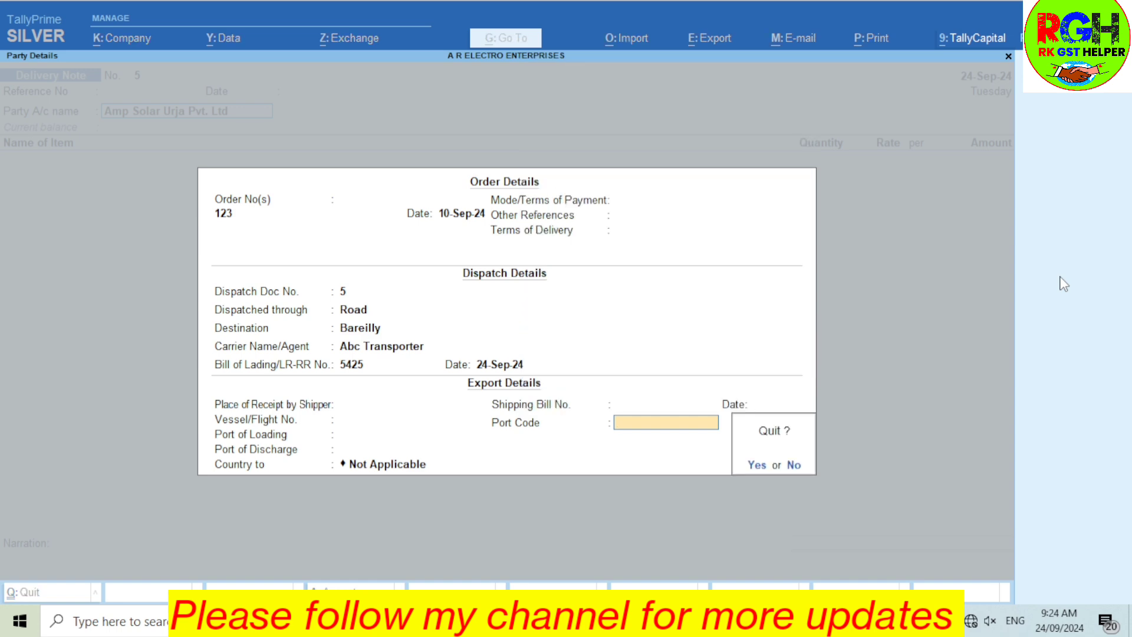
pyautogui.press('Return')
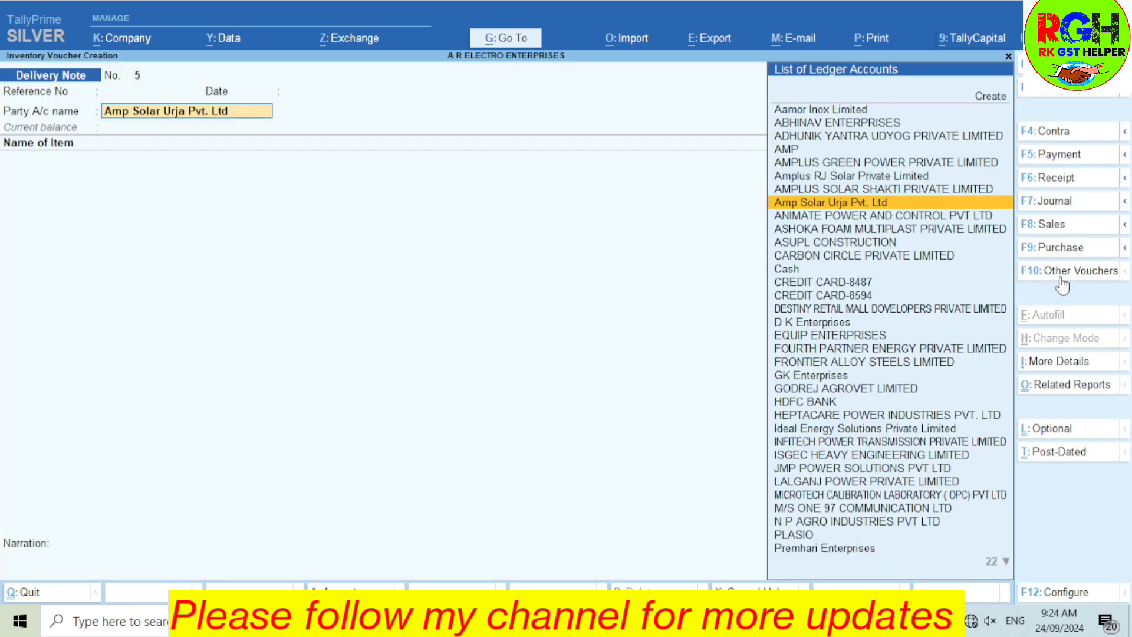
# - Reopen the party details for Amp Solar Urja Pvt. Ltd and keep Primary as the buyer's address type
pyautogui.press('Return')
pyautogui.press('Return')
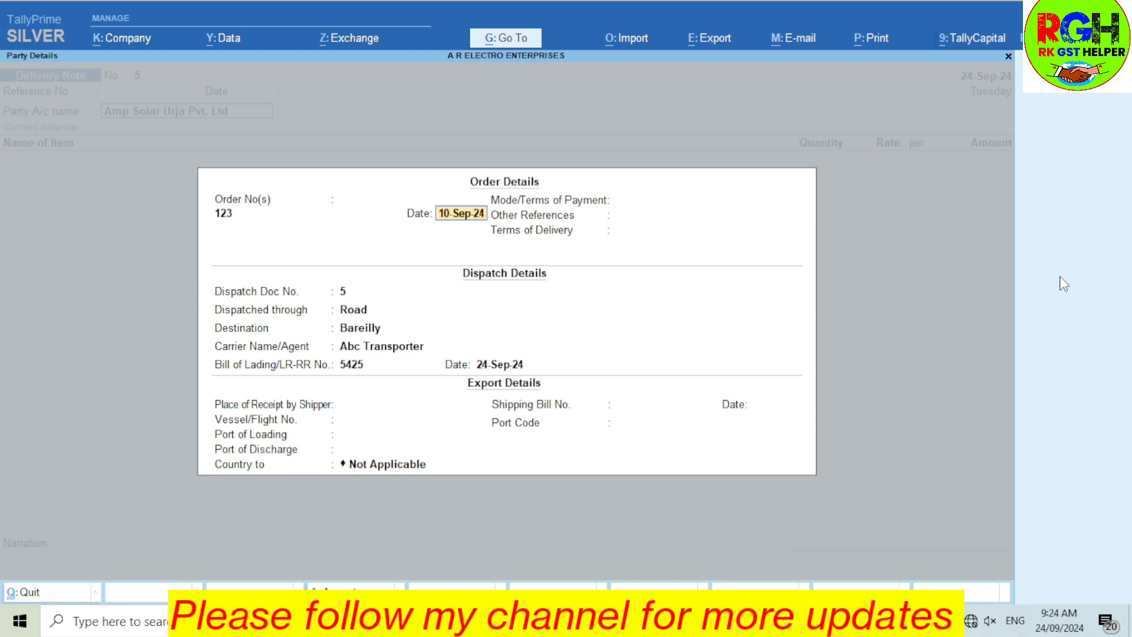
pyautogui.press('Escape')
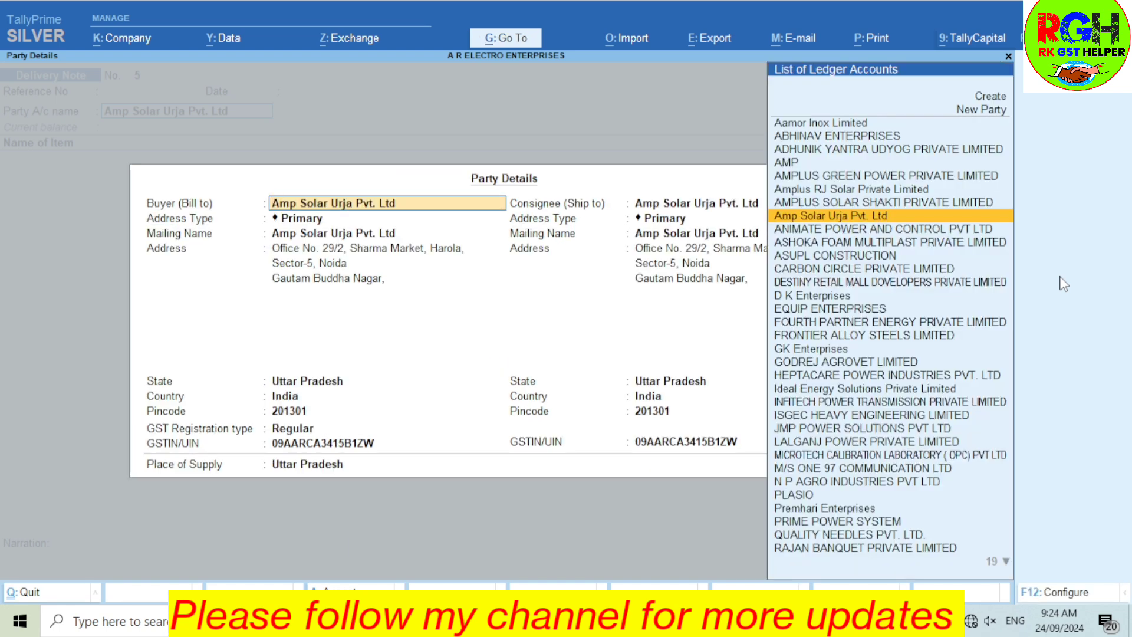
pyautogui.press('Return')
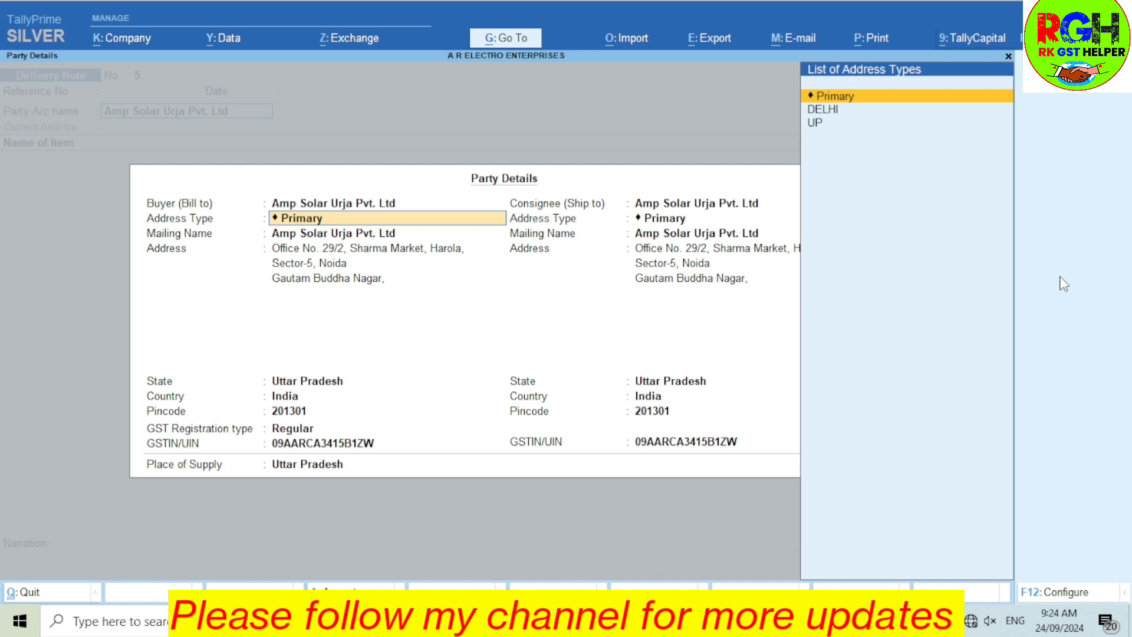
pyautogui.press('Down')
pyautogui.press('Up')
pyautogui.press('Down')
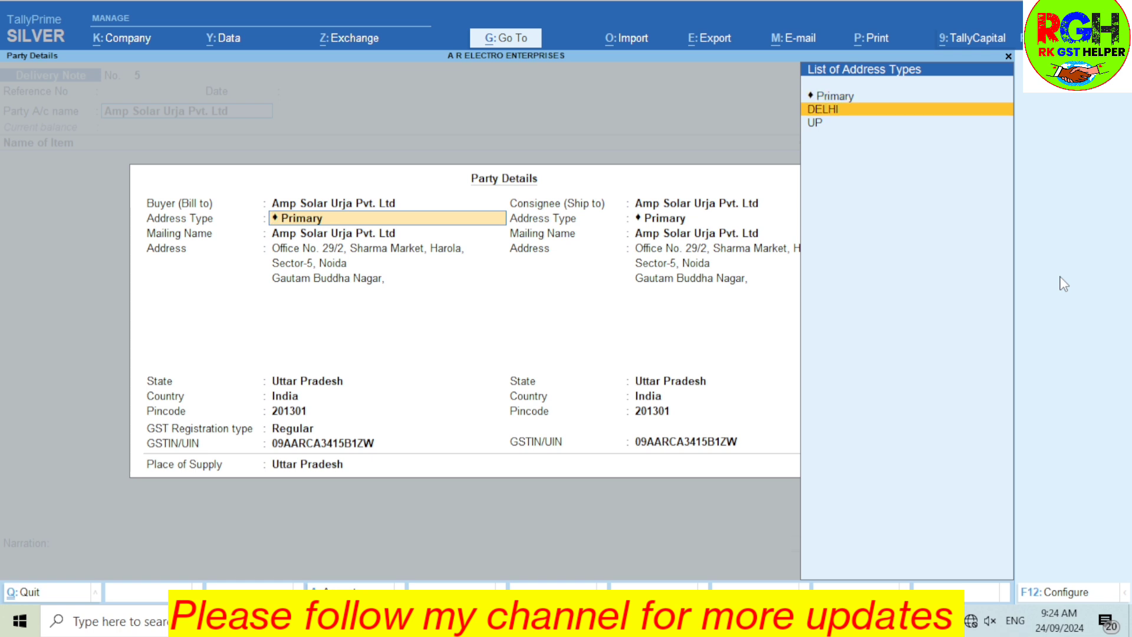
pyautogui.press('Up')
pyautogui.press('Return')
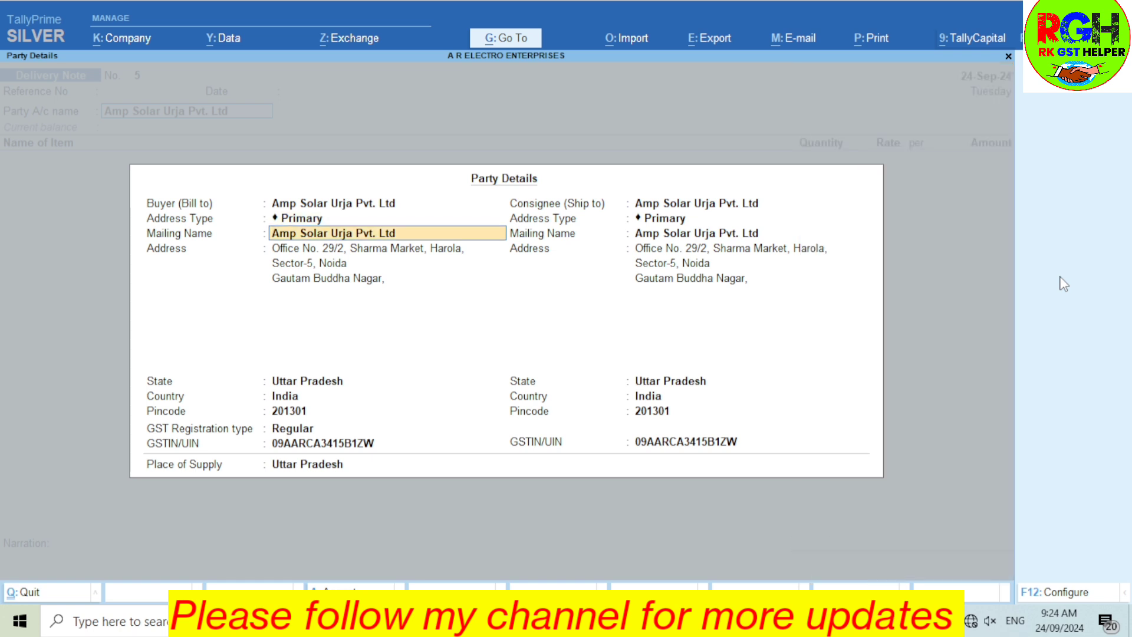
# - Keep the buyer's mailing name, address and state Uttar Pradesh, and accept the party details
pyautogui.press('Return')
pyautogui.press('Return')
pyautogui.press('Return')
pyautogui.press('Return')
pyautogui.press('Return')
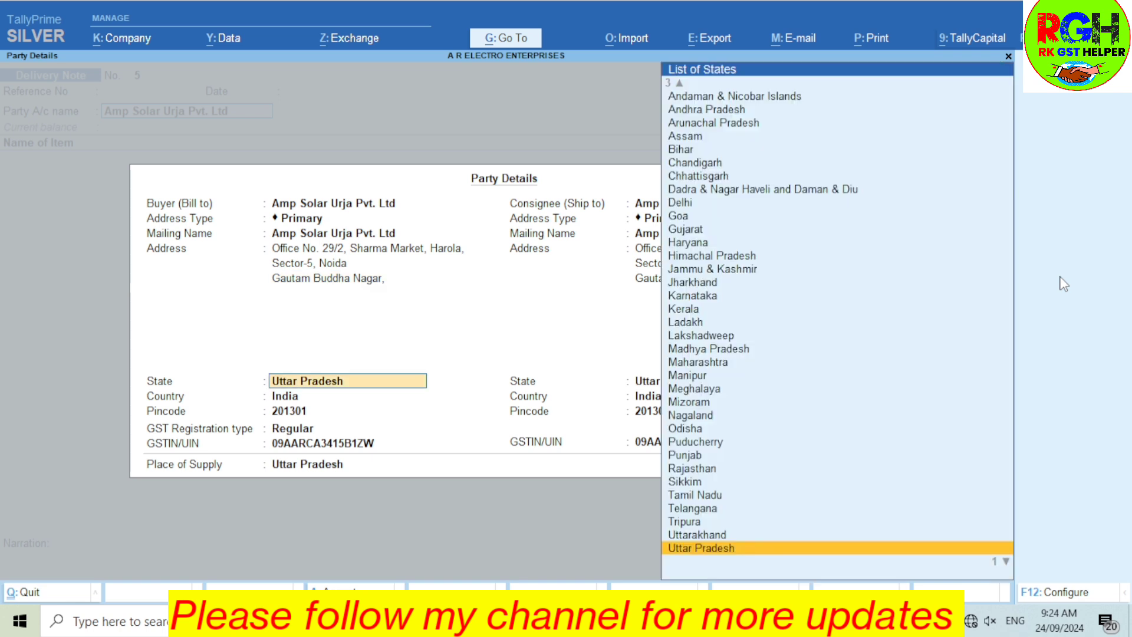
pyautogui.press('Return')
pyautogui.press('ctrl')
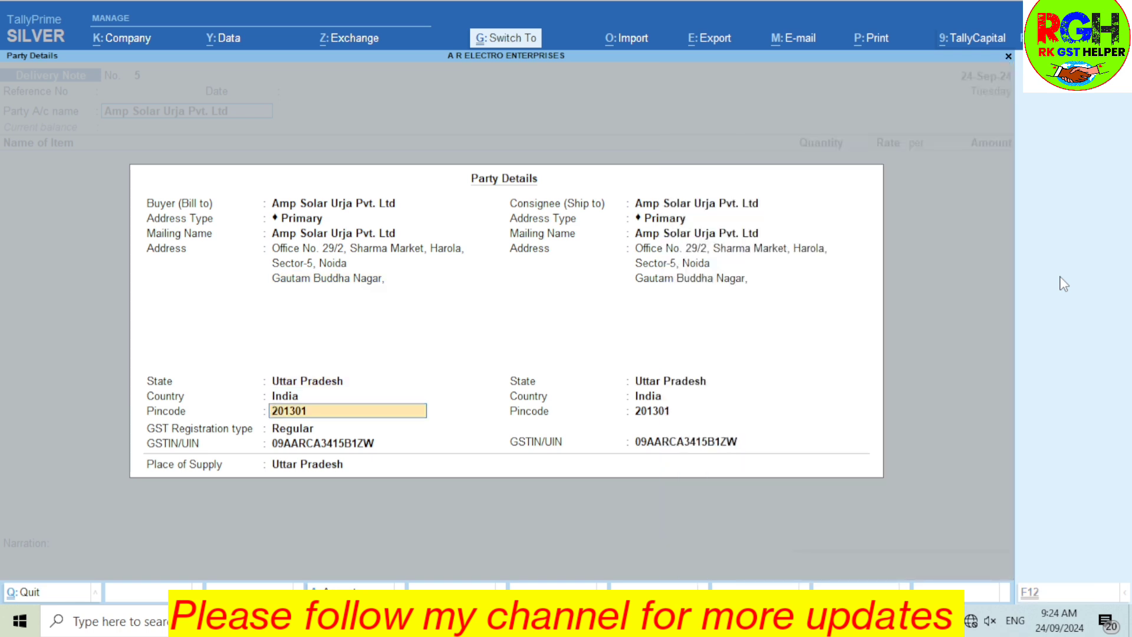
pyautogui.hotkey('ctrl', 'a')
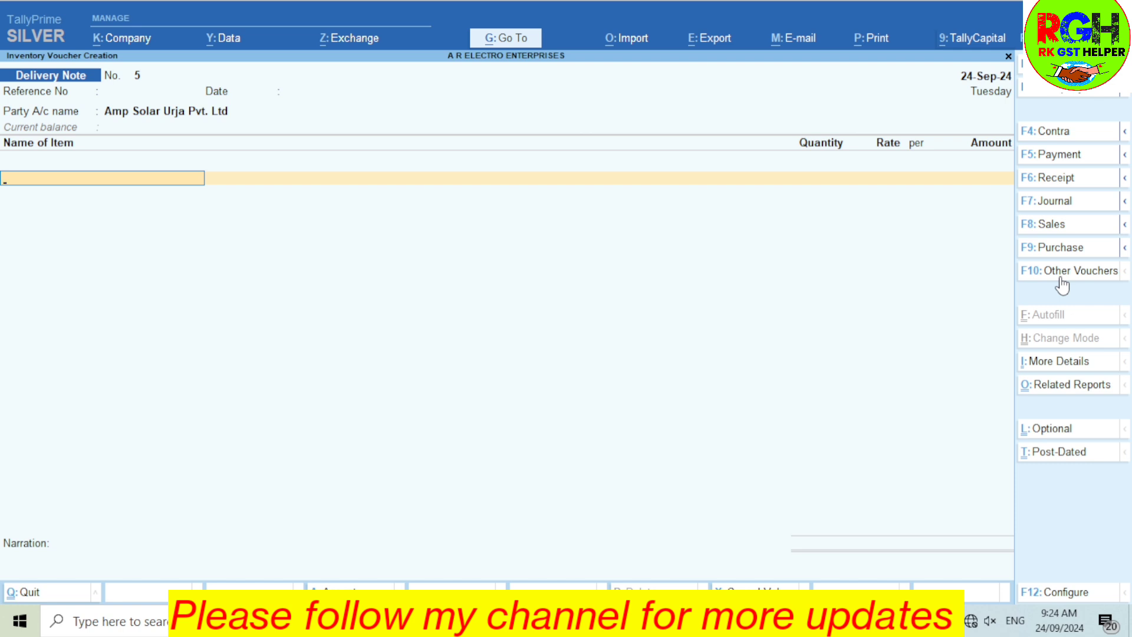
# - Add the stock item 11 KV CT-PT METERING UNIT to the delivery note, leaving its description blank
pyautogui.write('C')
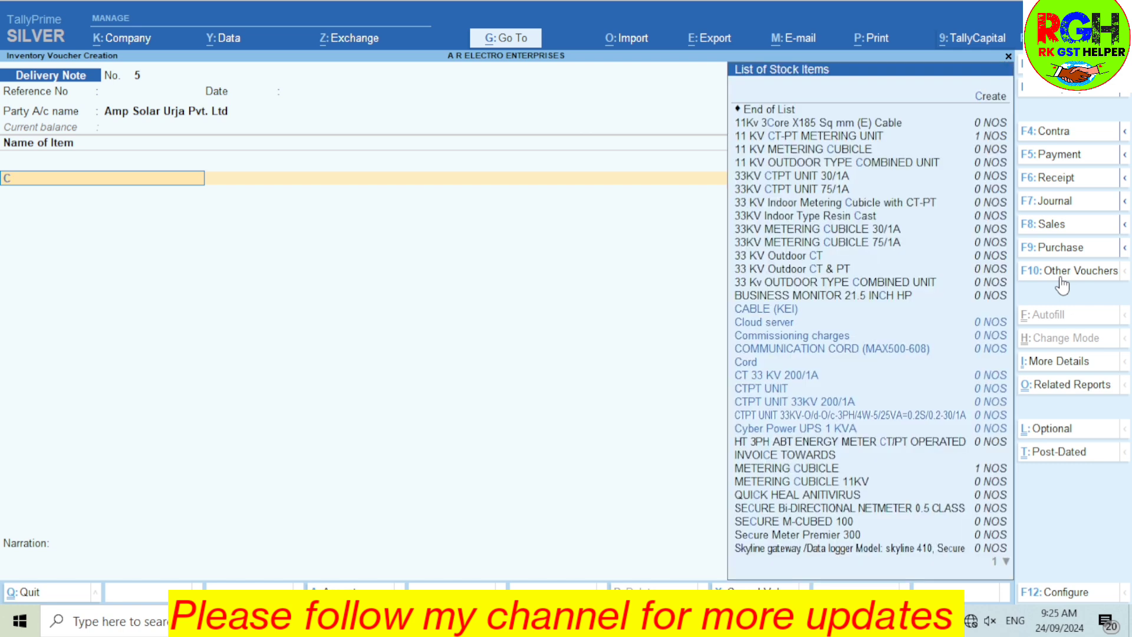
pyautogui.write('t')
pyautogui.press('Up')
pyautogui.press('Up')
pyautogui.press('Up')
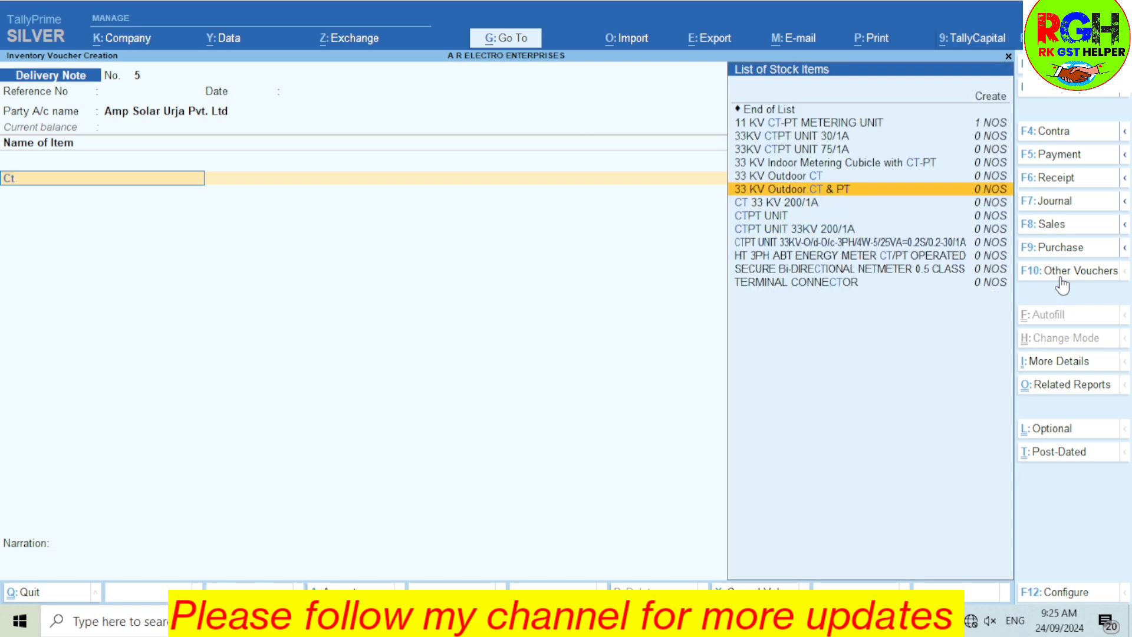
pyautogui.press('Up')
pyautogui.press('Up')
pyautogui.press('Up')
pyautogui.press('Up')
pyautogui.press('Down')
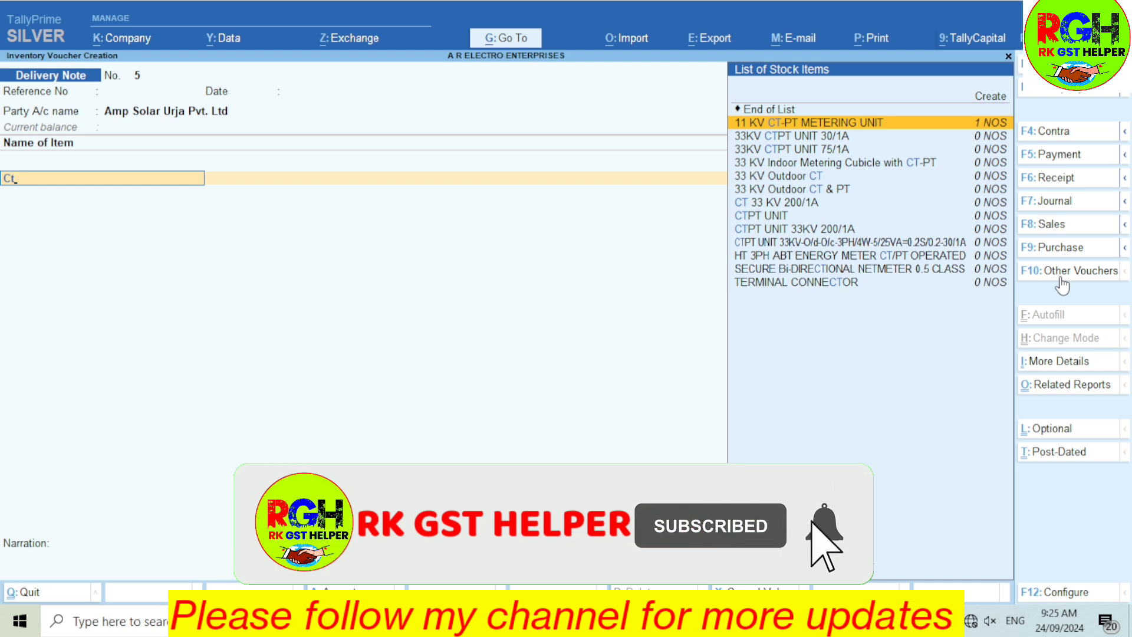
pyautogui.press('Return')
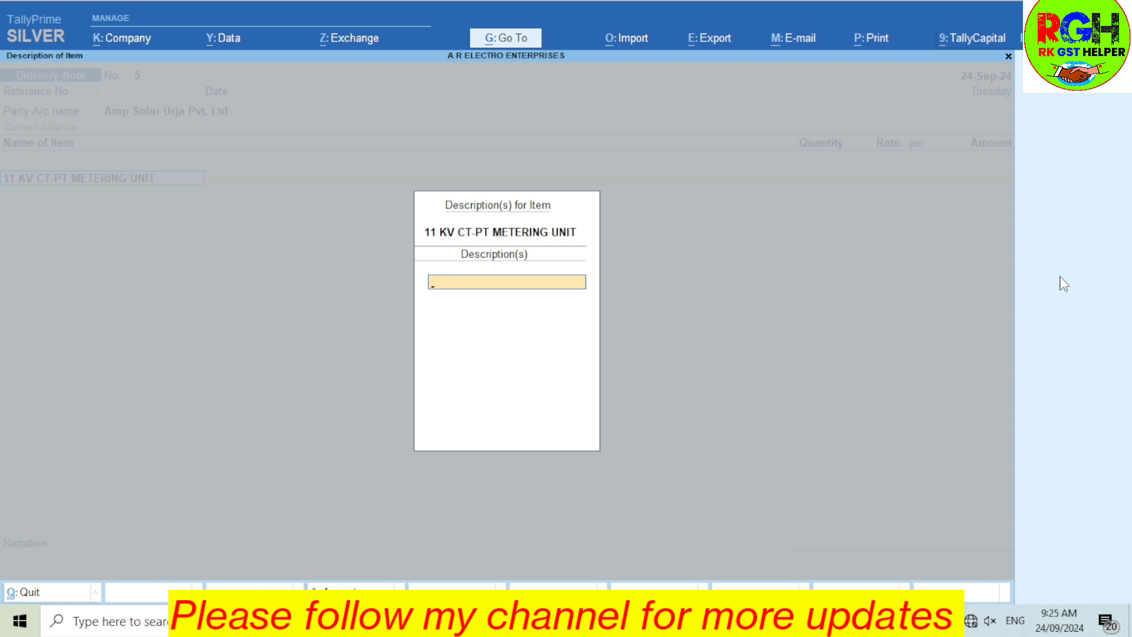
pyautogui.press('Return')
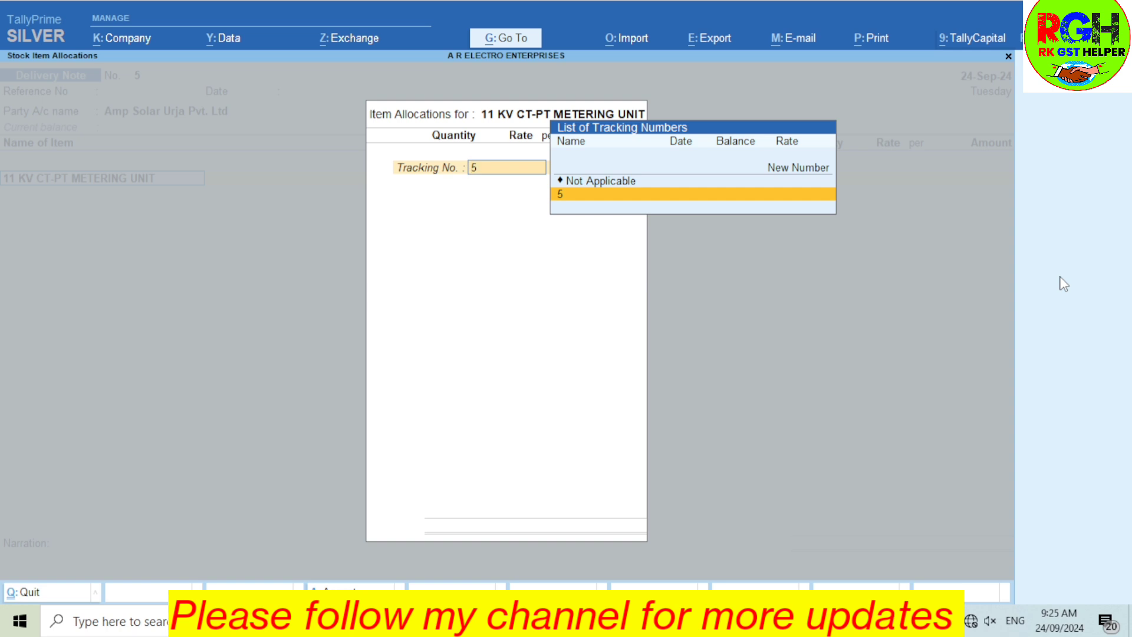